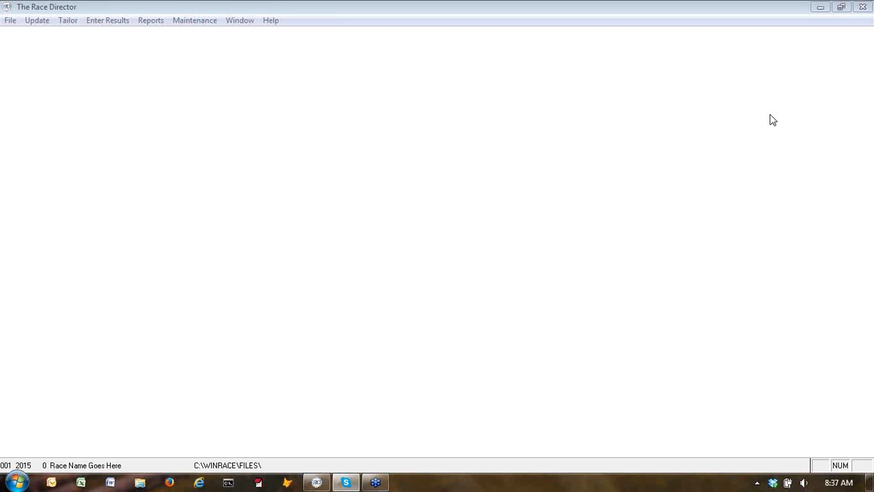
Start a new race with race number 4 and set its date to 05/31/2014.
click(9, 24)
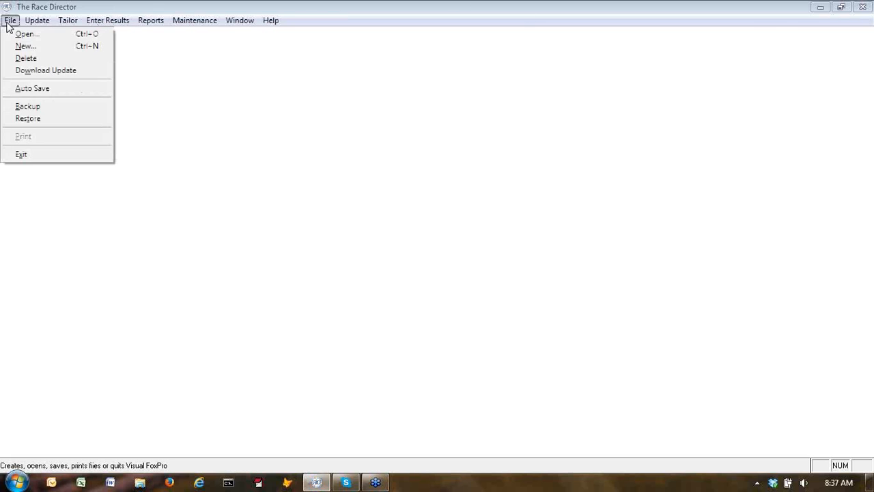
click(26, 46)
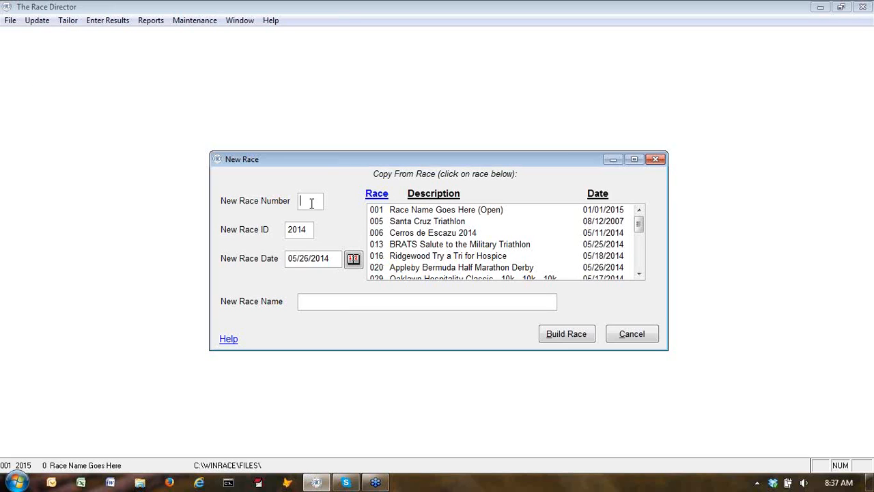
text(4)
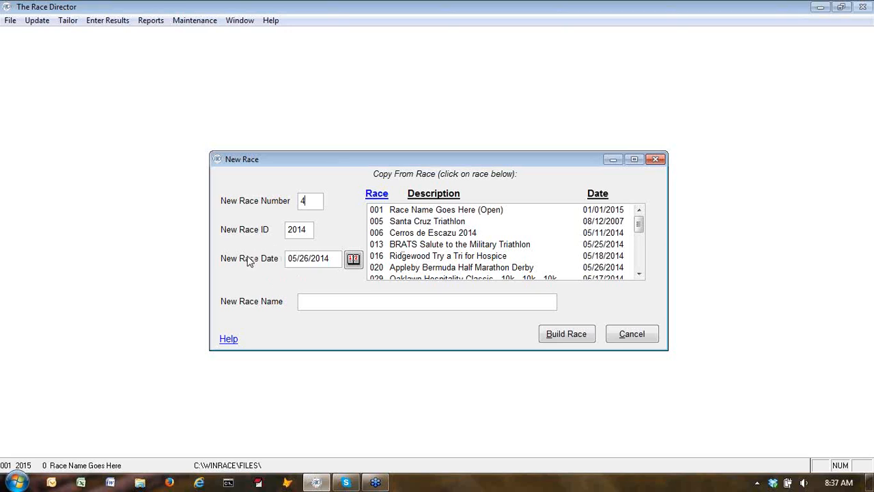
click(353, 259)
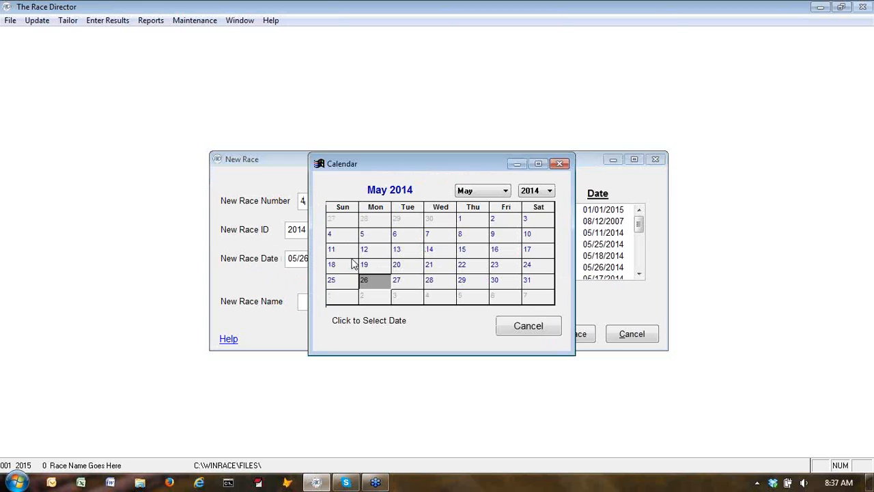
click(505, 194)
click(505, 194)
click(528, 281)
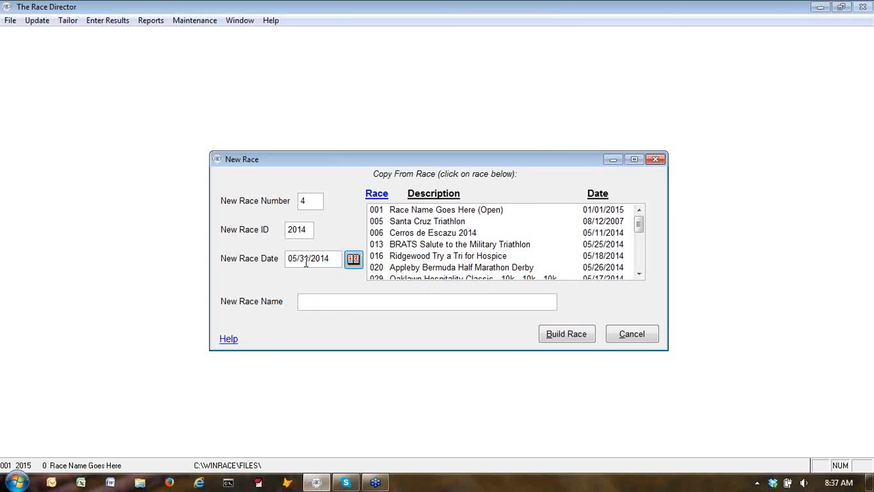
Name the new race "Park 2 Park" and build it.
click(319, 301)
text(Park 2 Park)
click(559, 335)
click(429, 291)
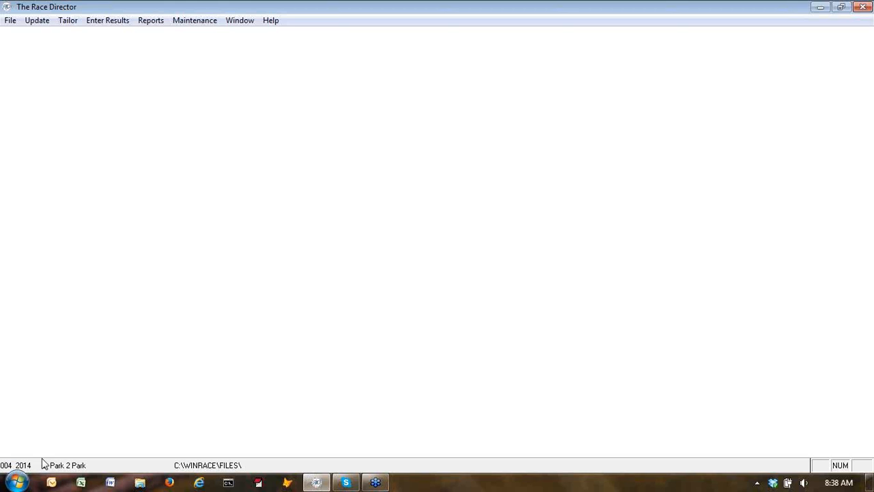
Define the race's first optional data item as "Military" with size 1, forced to upper case, and update existing entries to upper case.
click(67, 23)
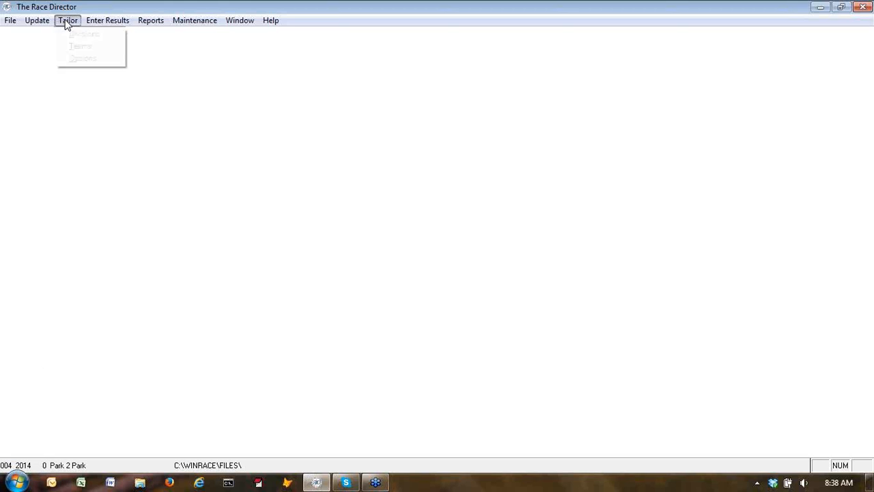
click(79, 58)
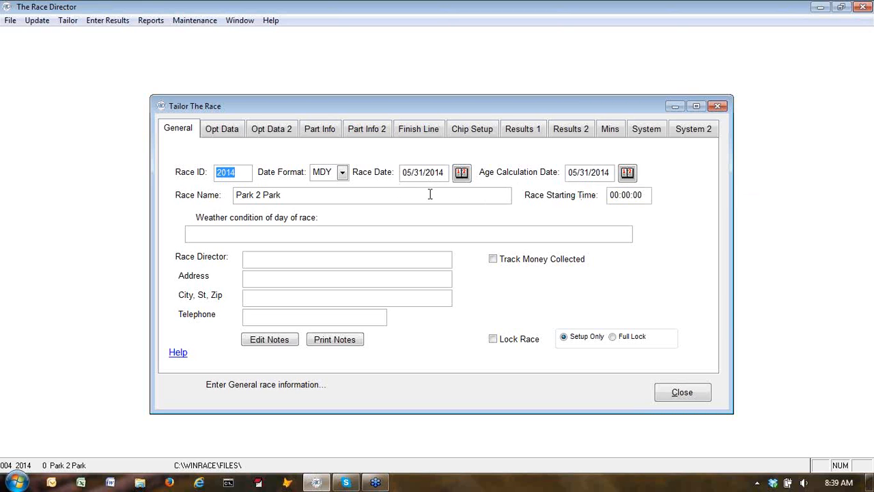
click(224, 132)
click(245, 165)
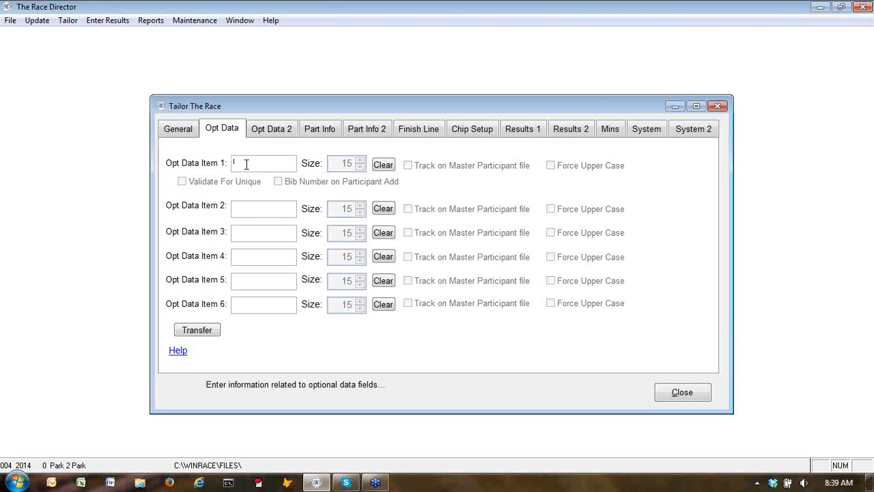
text(Mi)
text(litary)
key(Tab)
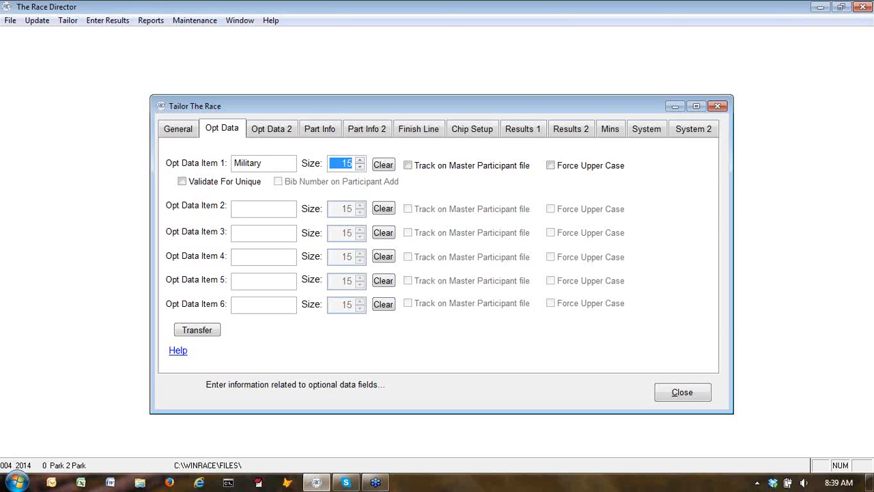
text(1)
click(555, 170)
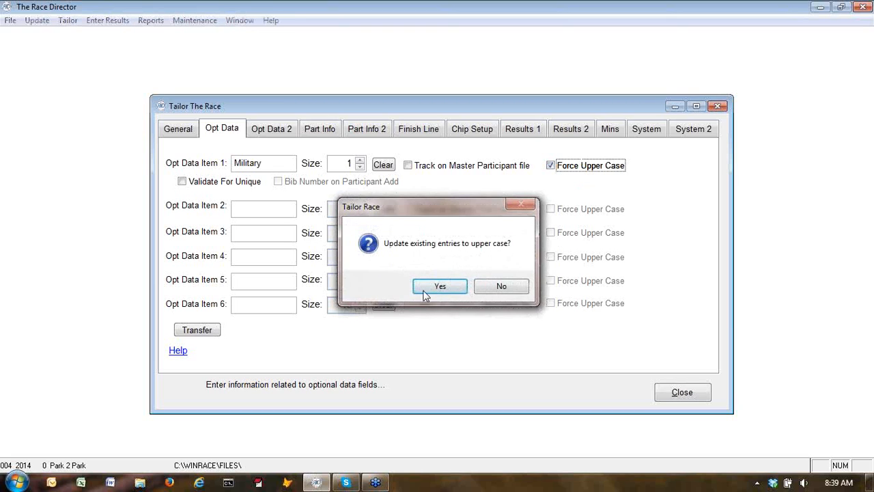
click(433, 289)
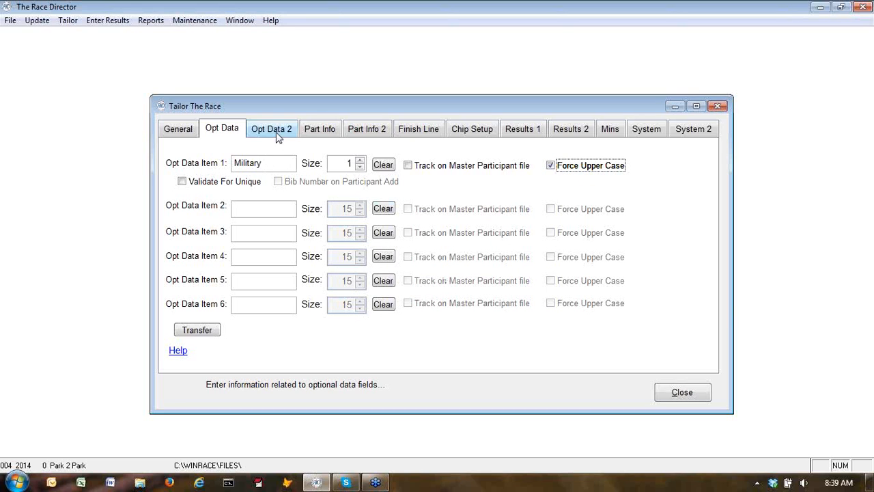
Enable keystroke lookup from Participant Master and zip code lookup of city and state, disable bib number auto increment, and close the race options.
click(321, 132)
click(170, 200)
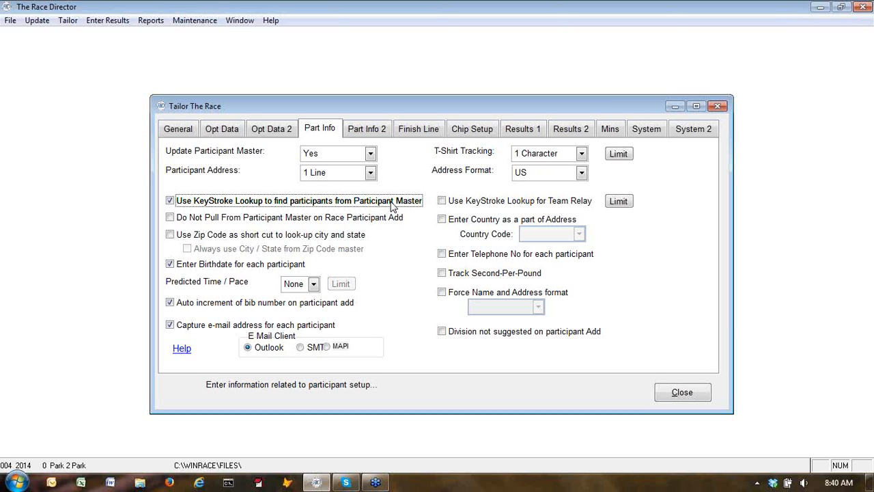
click(170, 235)
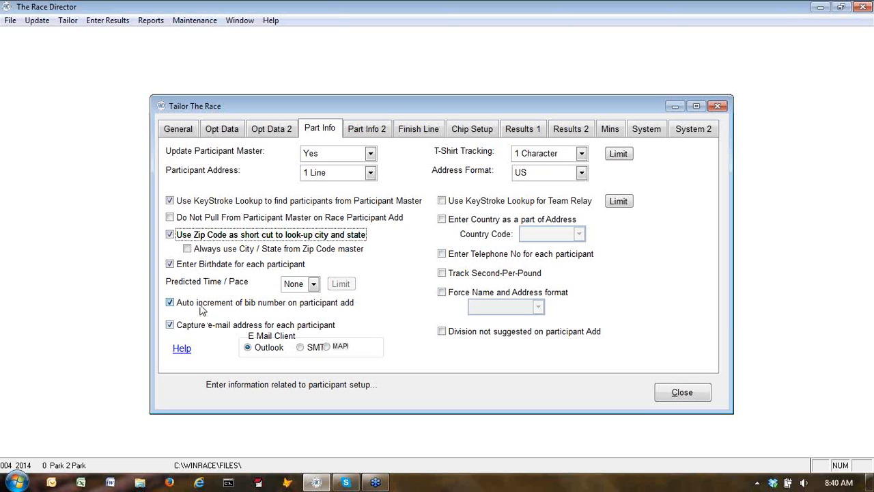
click(169, 303)
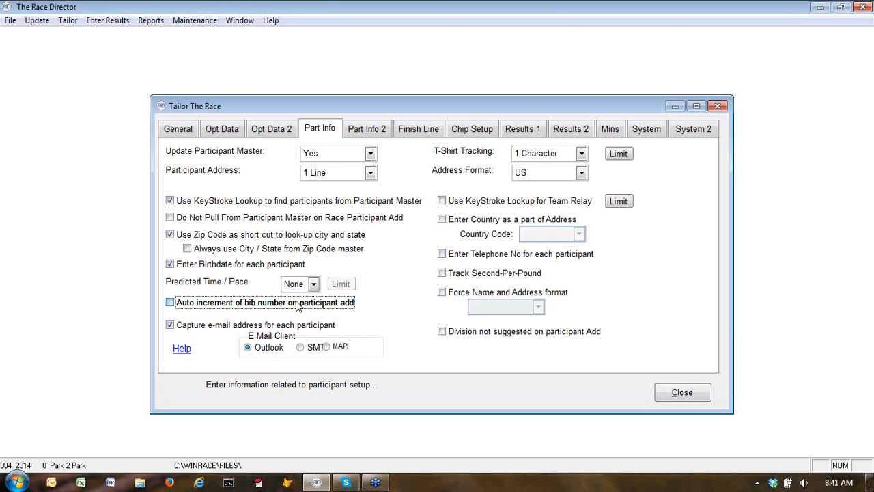
click(366, 130)
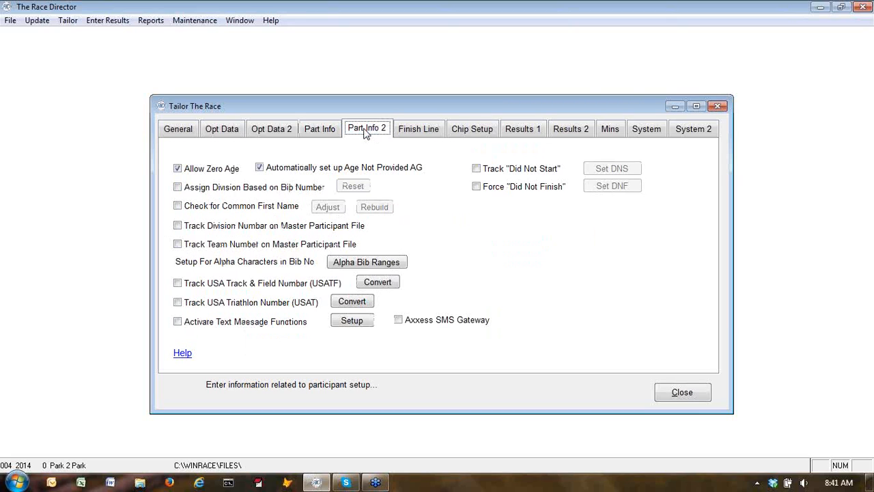
mouse_move(188, 187)
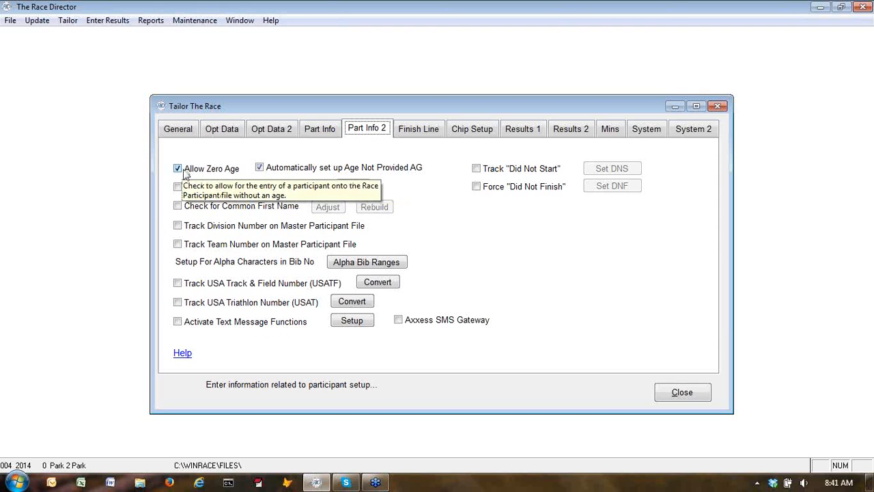
mouse_move(311, 174)
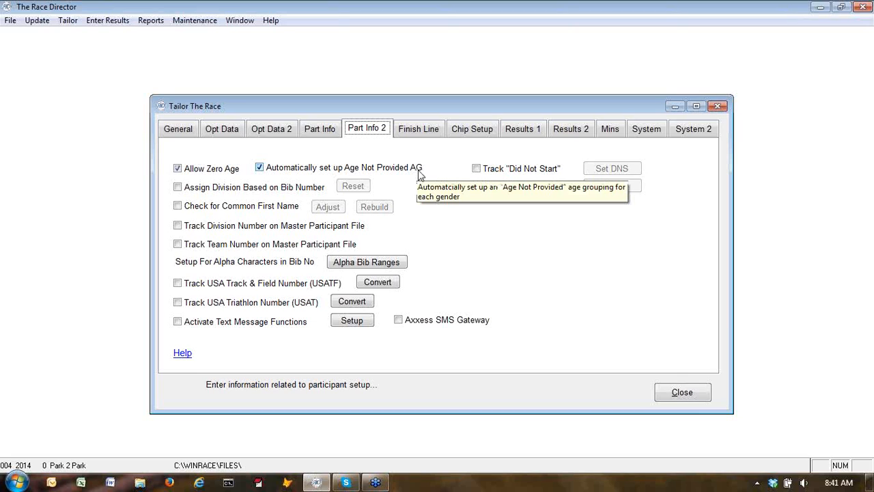
click(690, 391)
Edit the Default Division to have short name 5K, name "5K Run" and a distance of 3.1 miles, and save it.
click(67, 21)
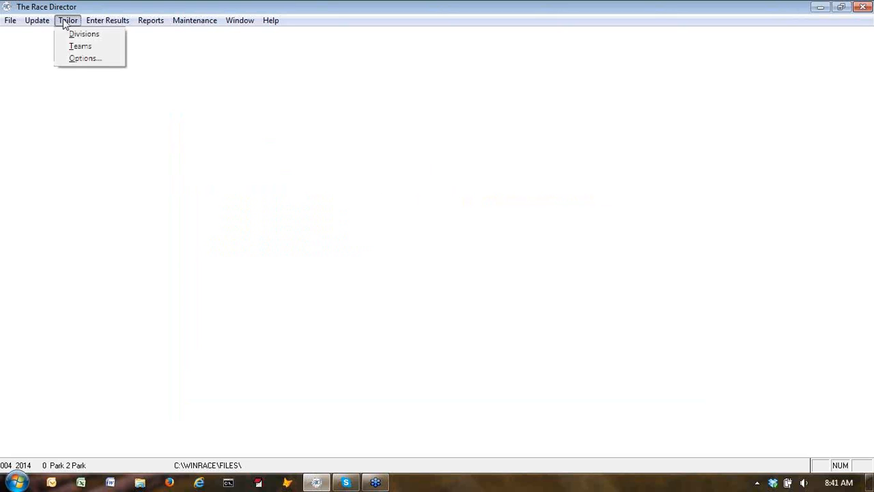
click(84, 33)
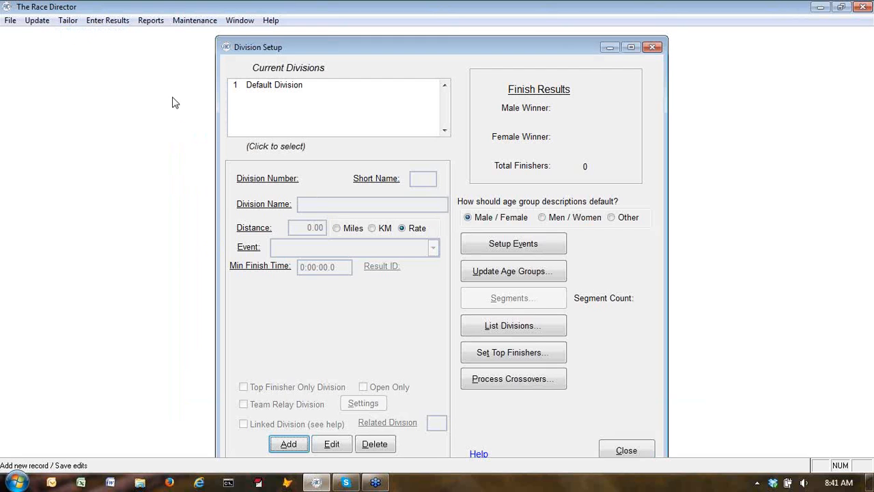
click(271, 88)
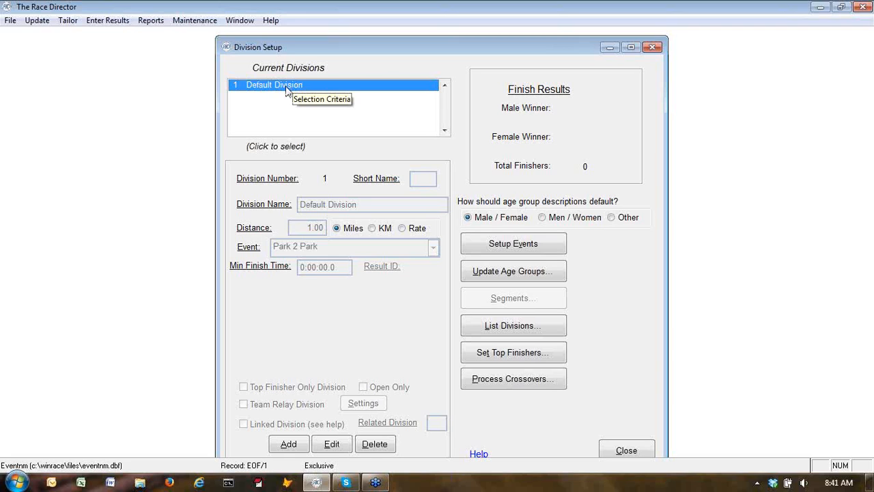
click(331, 444)
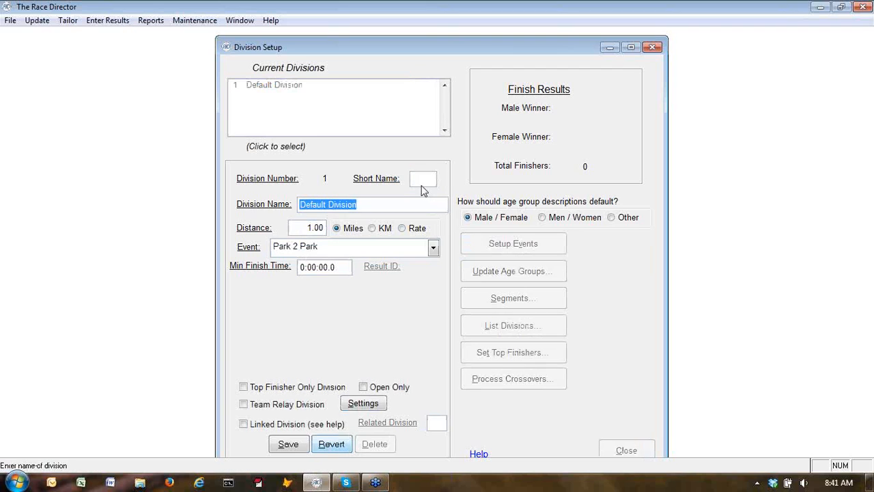
click(421, 178)
text(5K)
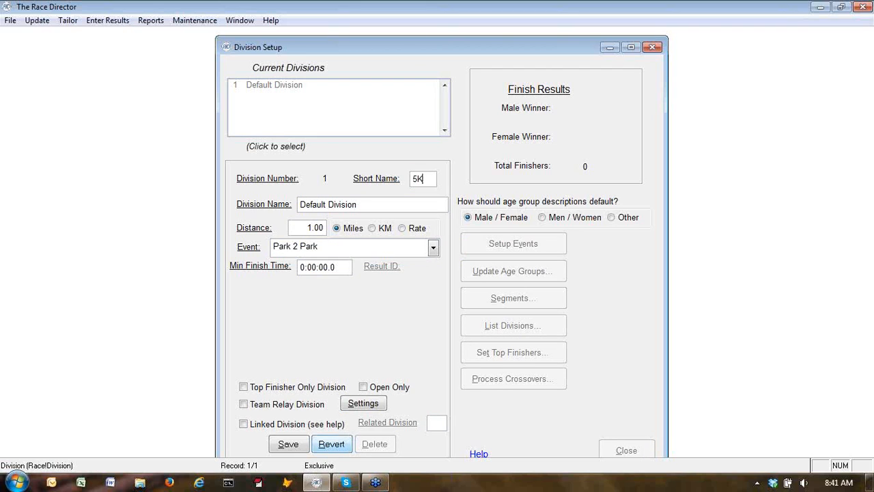
key(Tab)
text(5)
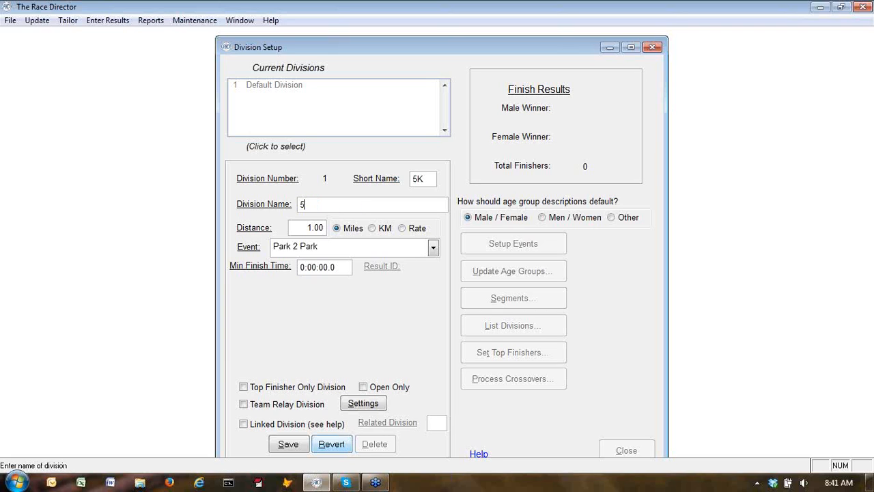
text(K Run)
key(Tab)
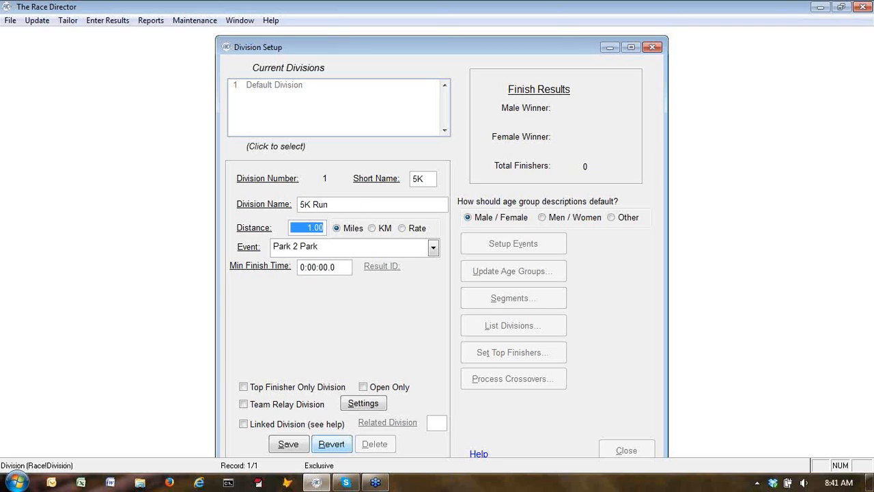
text(3.1)
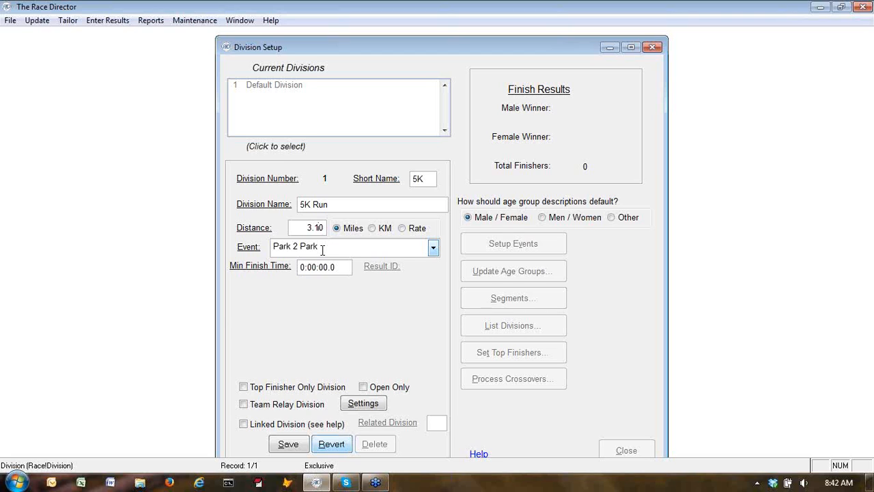
click(288, 443)
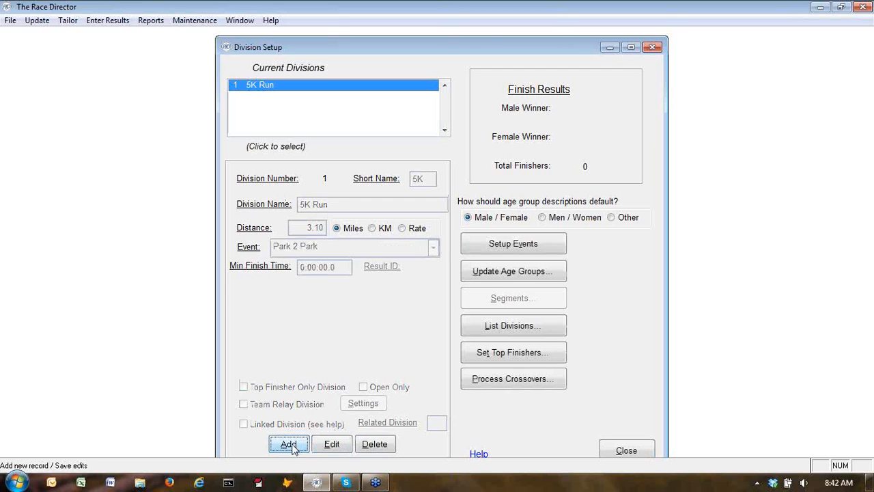
Add division 2 with short name 15K, name "15K Run", distance 9.30 miles and event Park 2 Park, and save it.
click(290, 444)
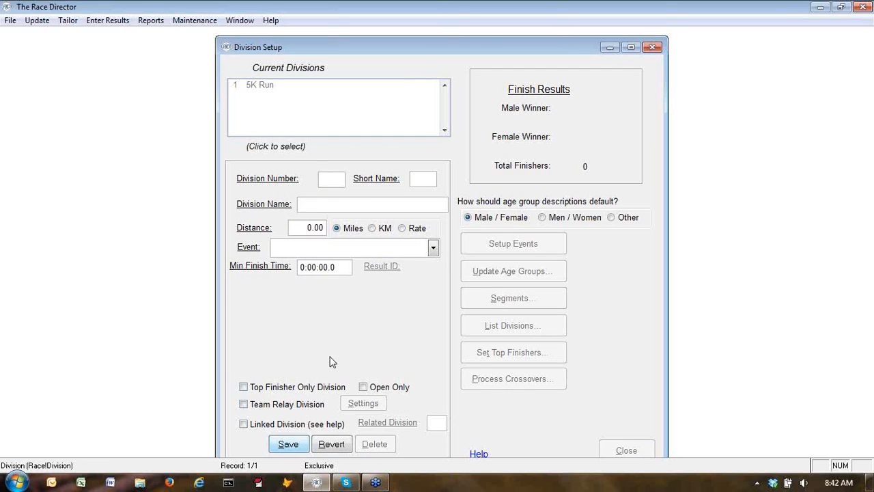
text(2)
key(Tab)
text(15K)
key(Tab)
text(15)
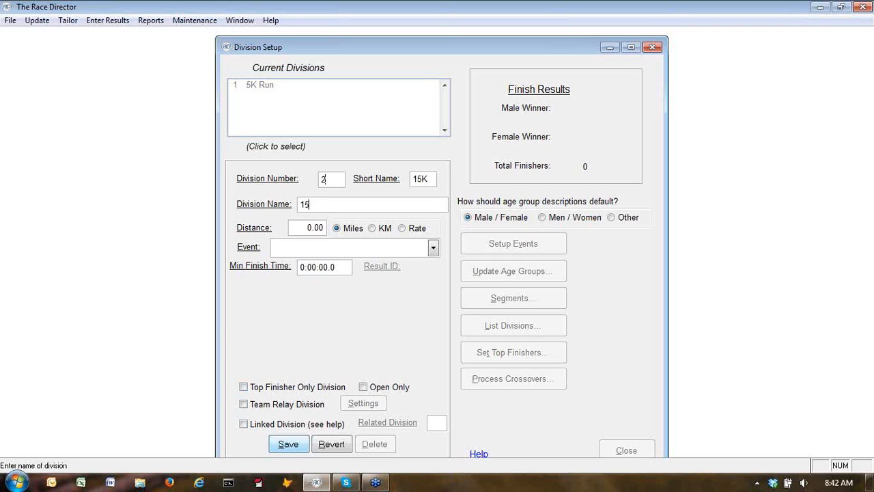
text(K Run)
key(Tab)
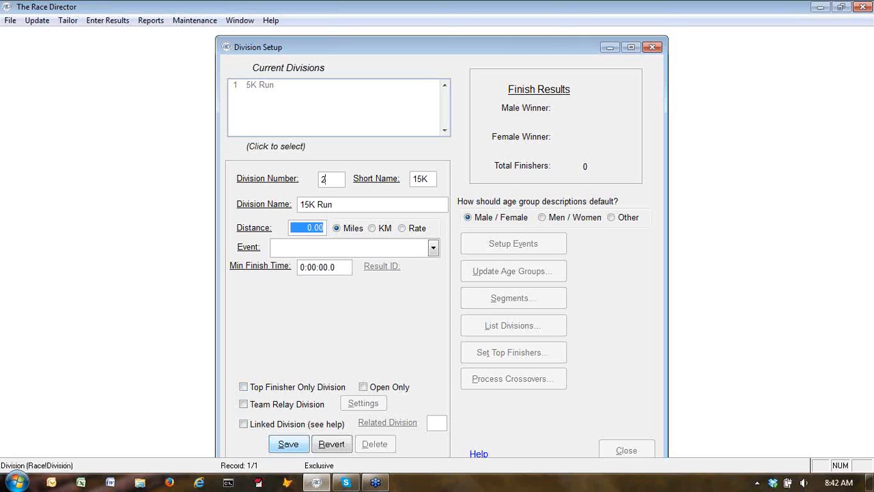
text(9.30)
click(433, 248)
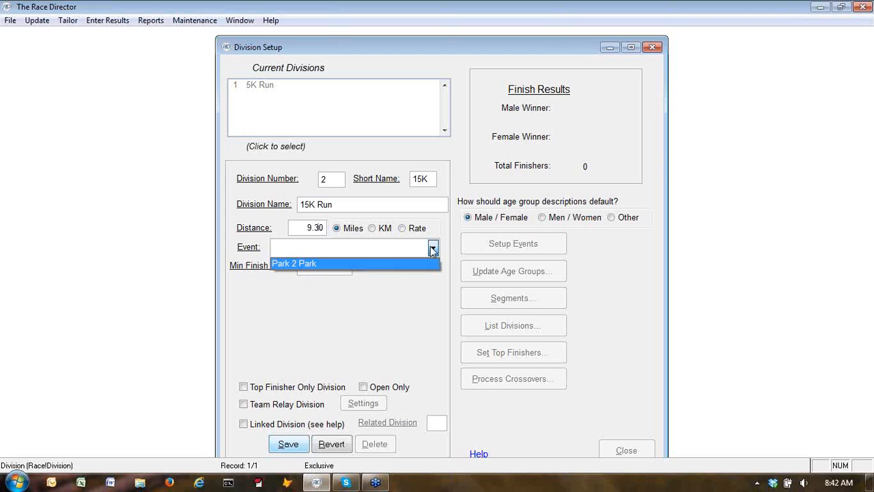
click(351, 268)
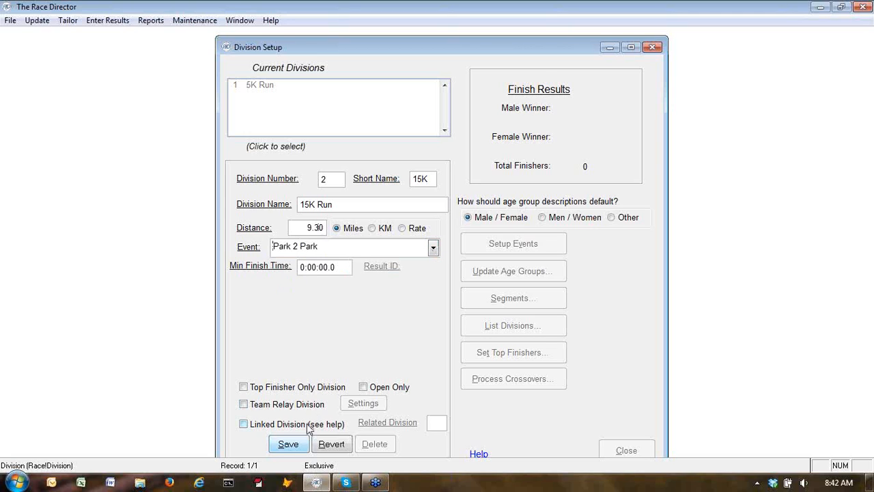
click(287, 444)
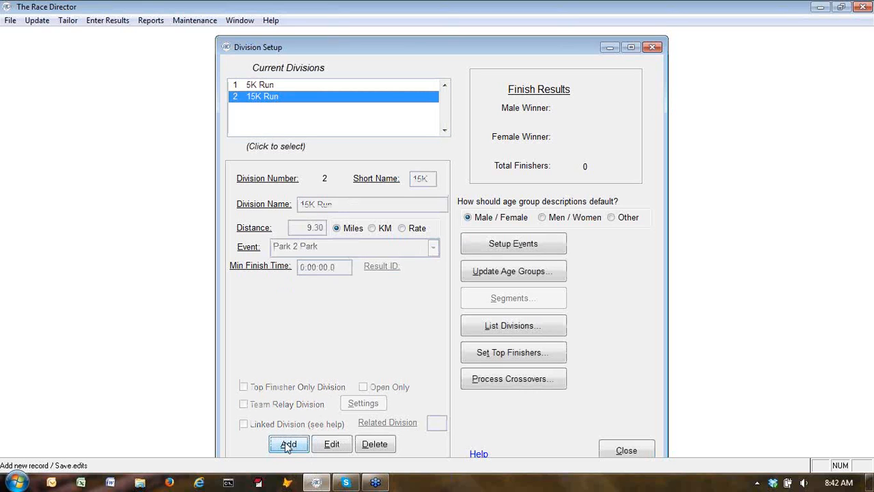
Add division 9 with short name UNK and name "Unknown", and save it.
click(288, 443)
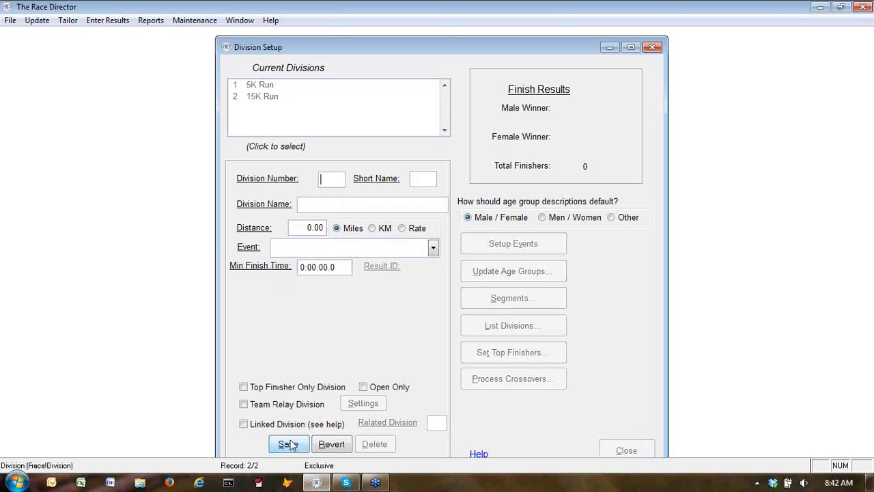
text(9)
key(Tab)
text(UNK)
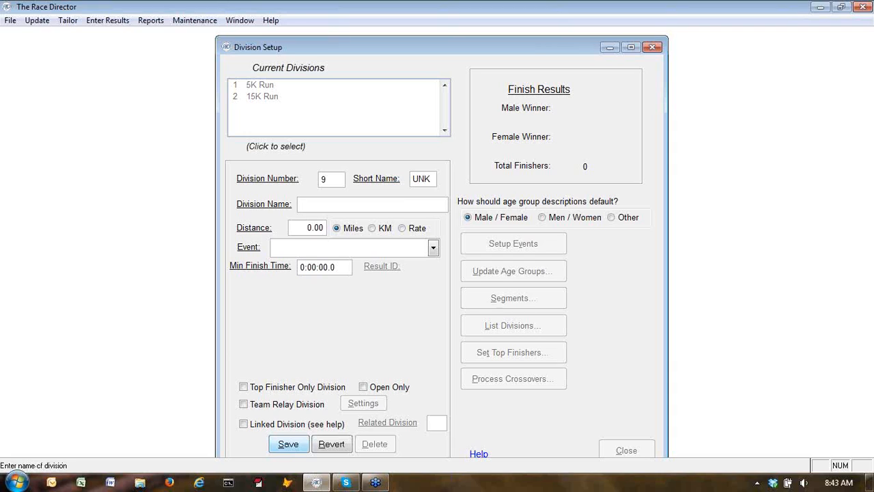
text(Unknown)
click(297, 449)
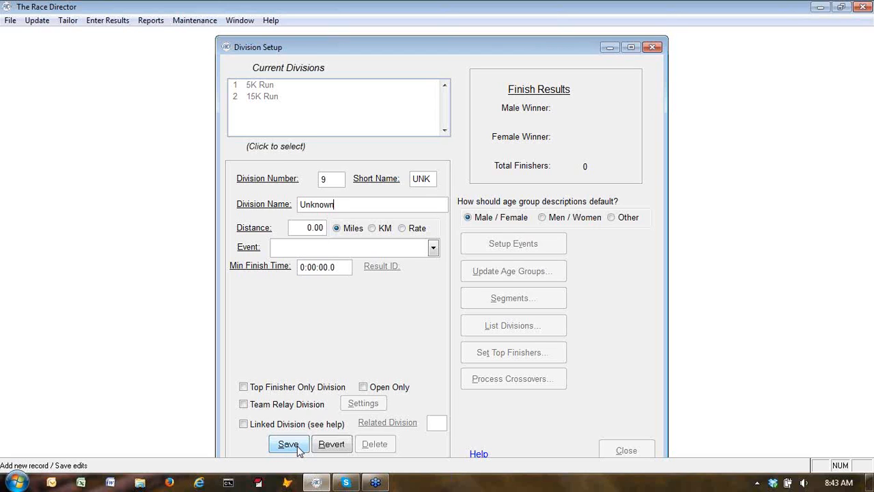
Insert a range of male age groups for the 5K Run, beginning at age 10 with a span of 5 and 15 groups.
click(263, 86)
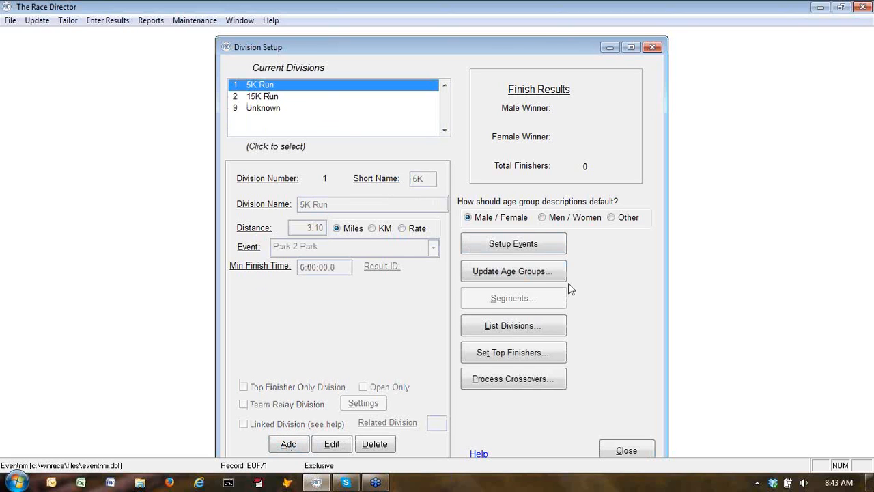
click(509, 272)
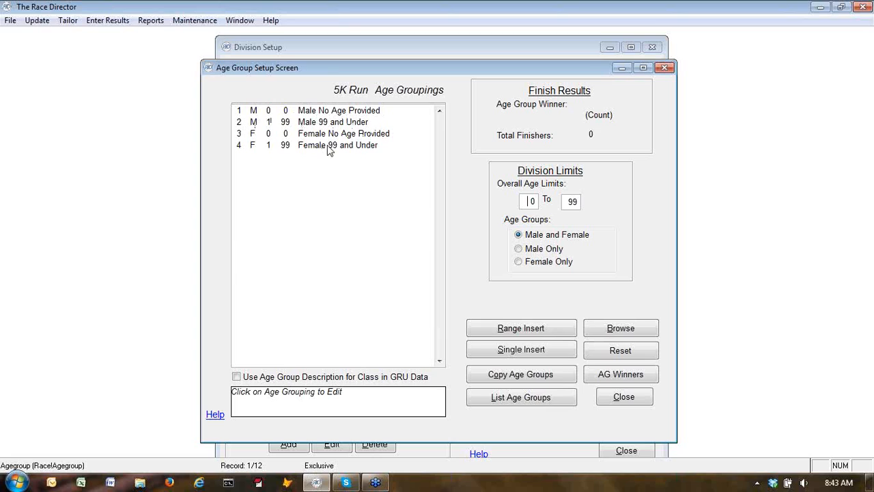
click(524, 331)
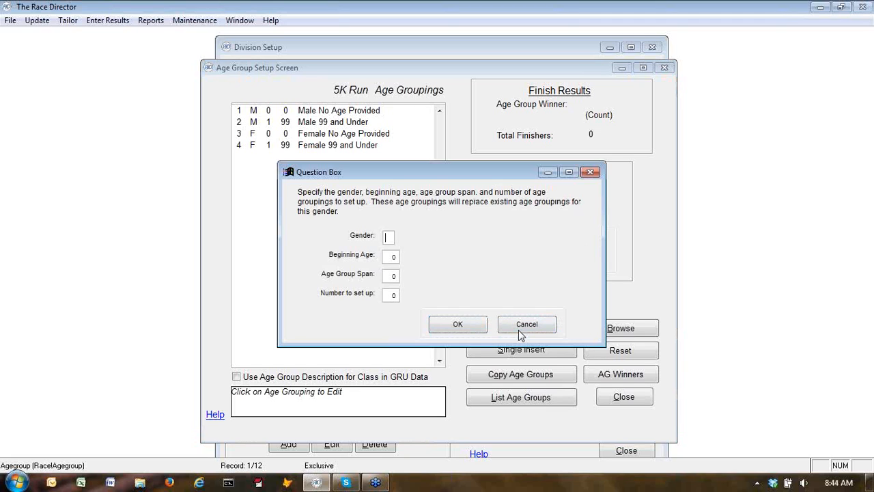
text(M)
key(Tab)
text(10)
key(Tab)
text(5)
key(Tab)
text(15)
key(Tab)
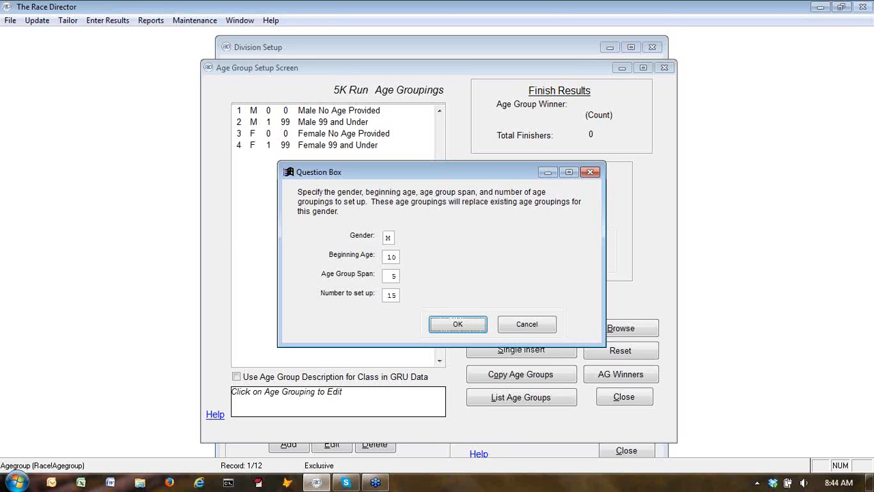
click(470, 326)
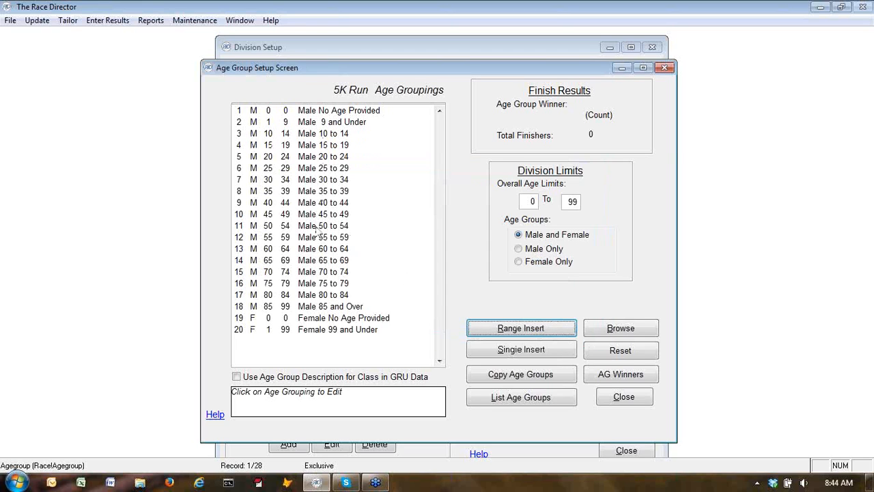
Copy the 5K Run age groups from gender M to F, check the female groups and close the age group setup.
click(530, 381)
key(Return)
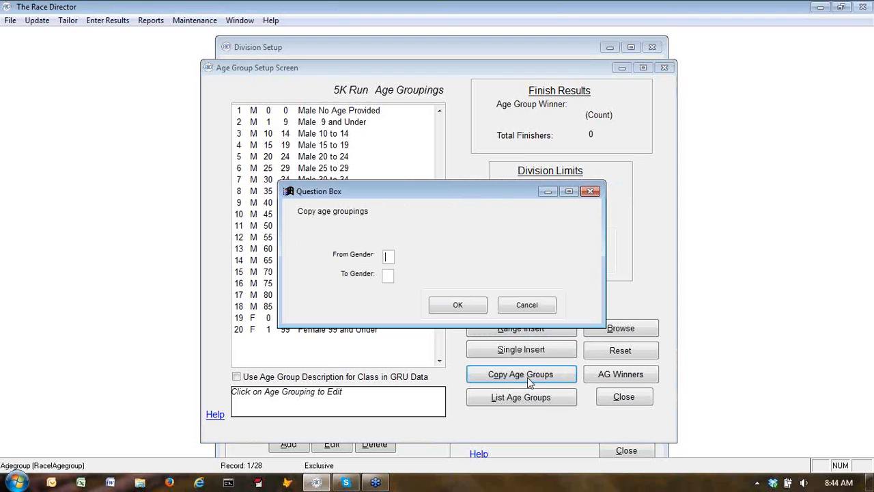
text(M)
text(F)
key(Return)
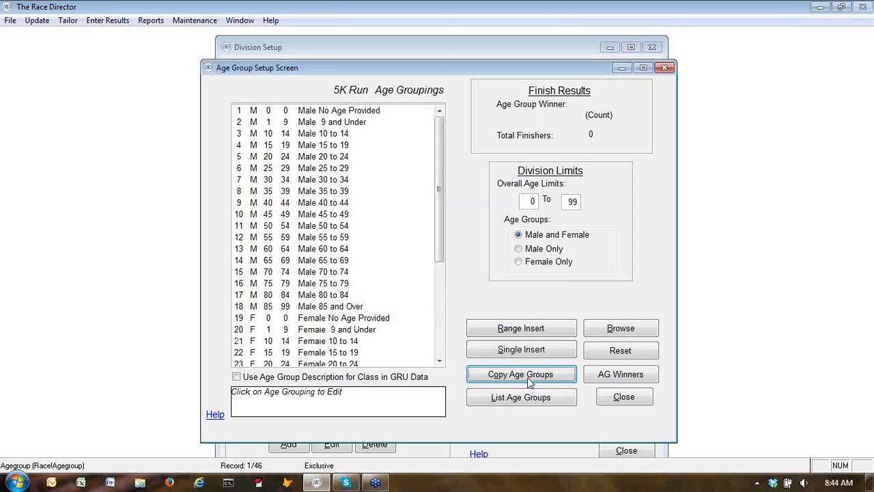
click(441, 348)
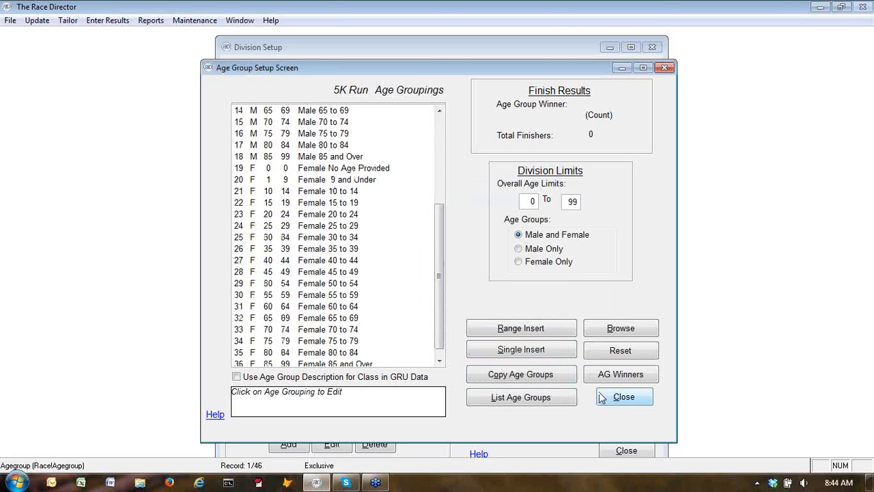
click(626, 396)
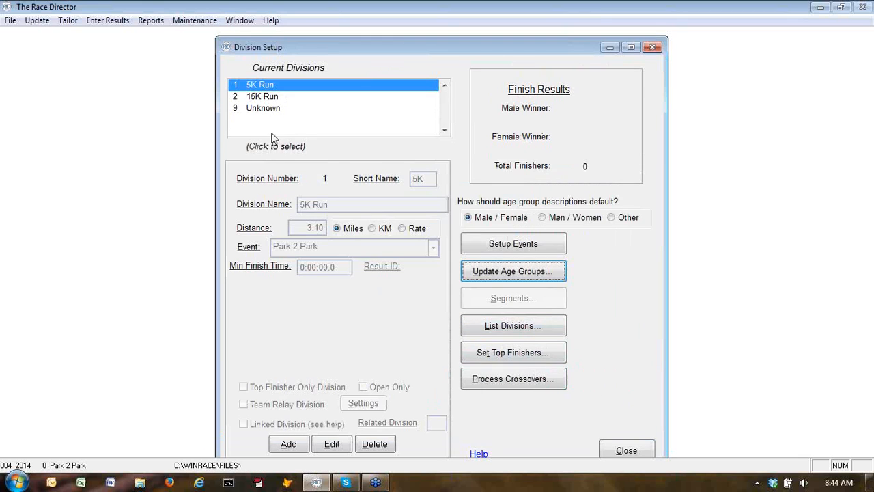
Copy the age groups from division 1 to the 15K Run, check them and close the age group setup.
click(267, 100)
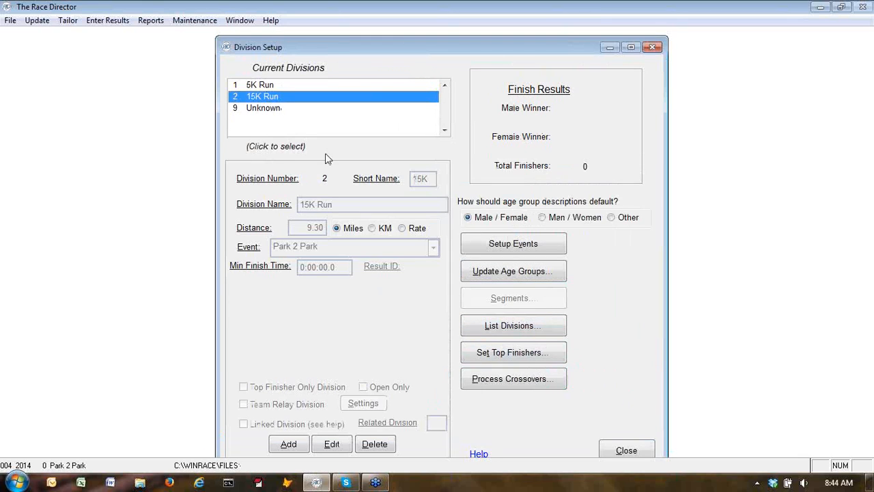
click(503, 271)
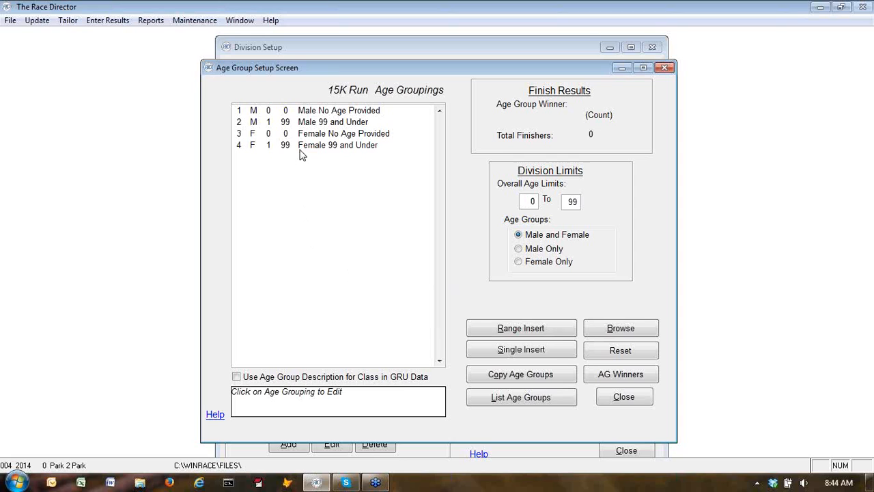
click(530, 379)
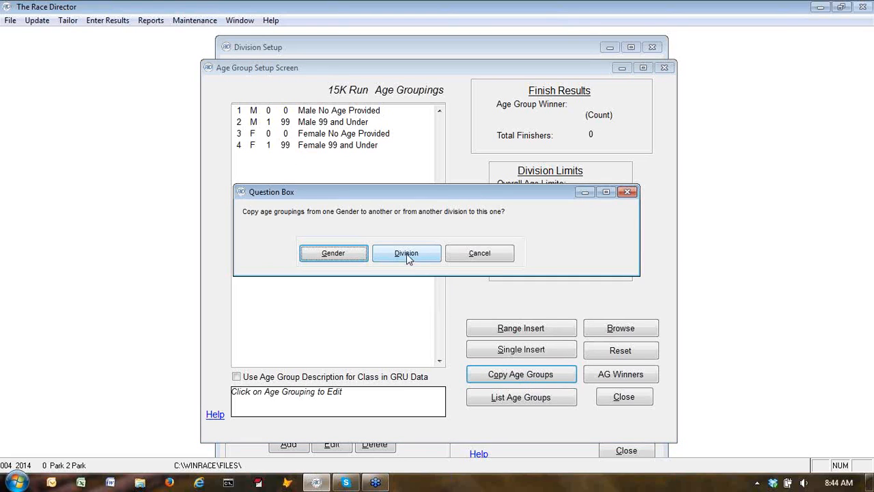
click(407, 254)
text(1)
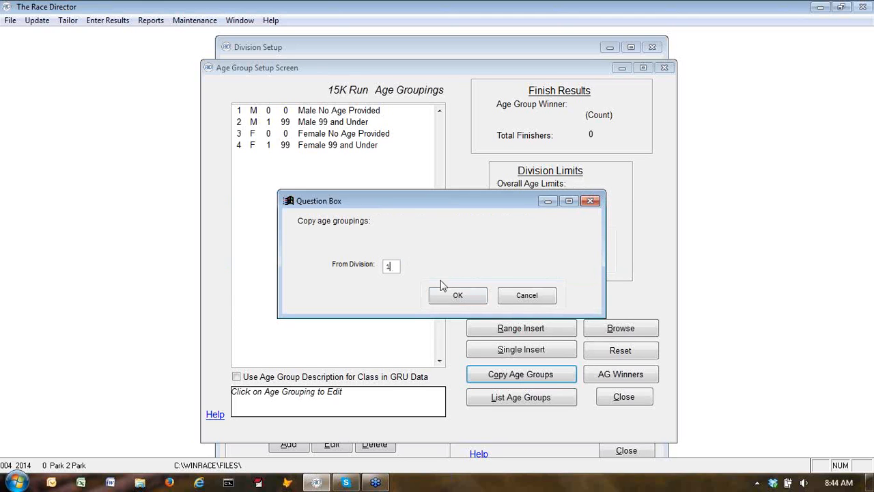
click(456, 298)
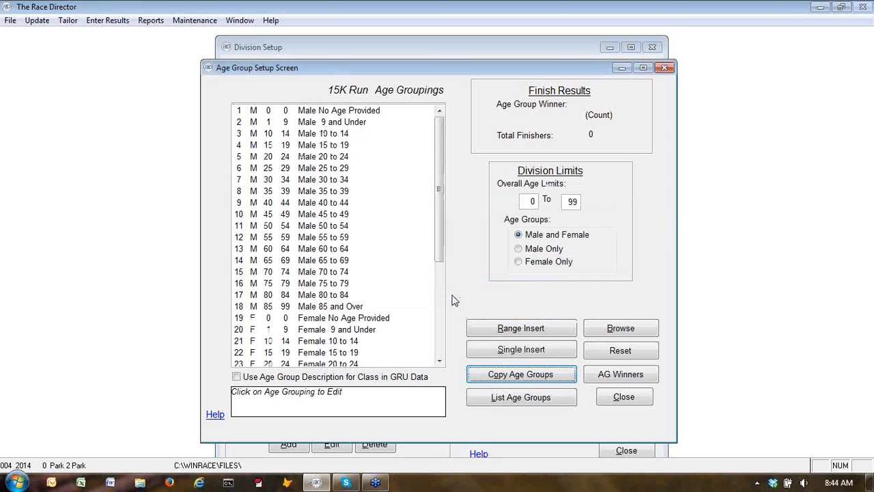
click(439, 343)
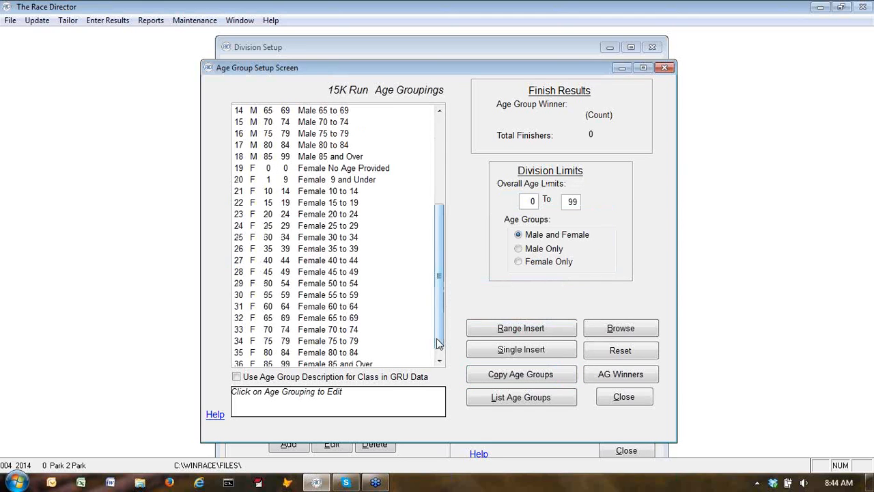
click(621, 400)
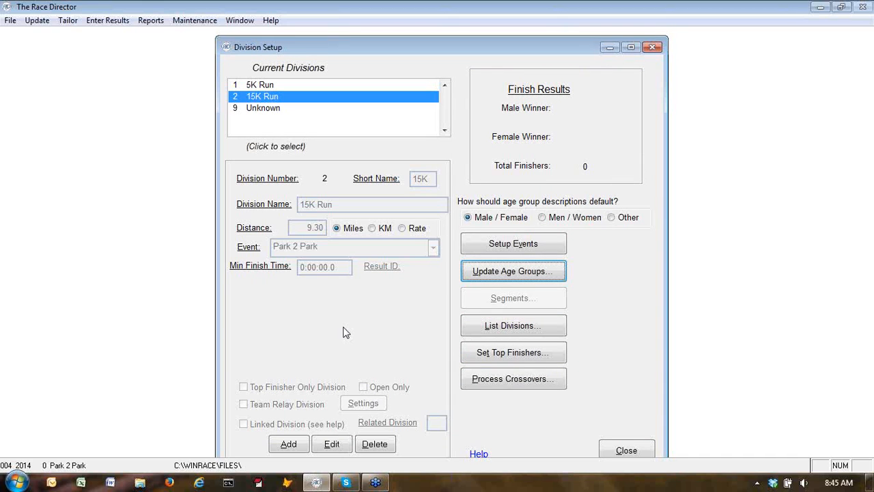
In the top finisher setup for the 5K Run, add an "Open" band from age 0, sequence 1, separating 3 male and 3 female finishers.
click(512, 353)
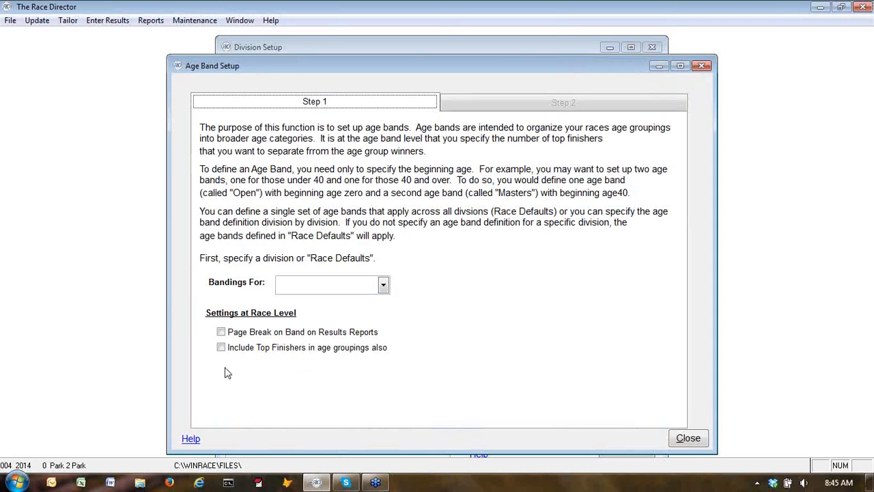
click(260, 350)
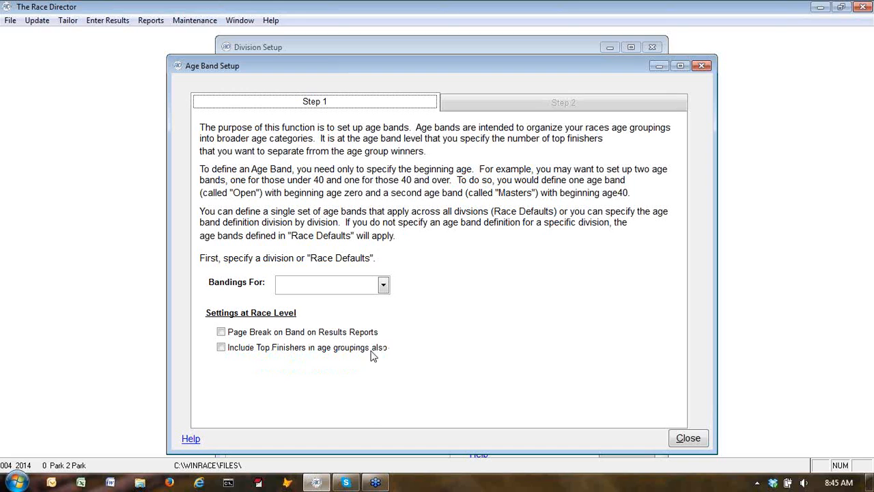
click(384, 286)
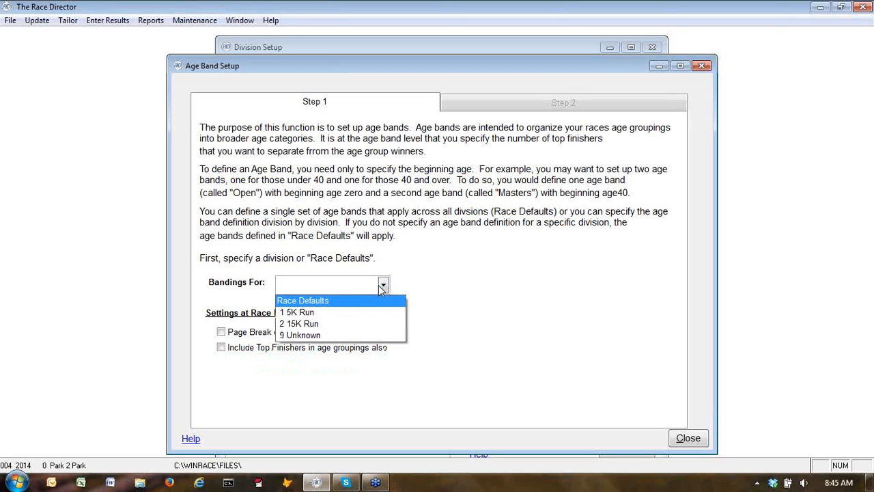
click(305, 313)
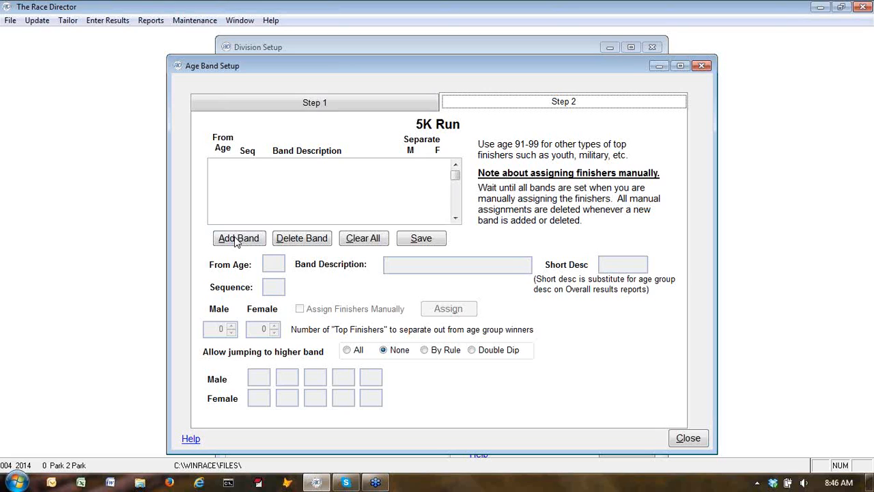
click(235, 240)
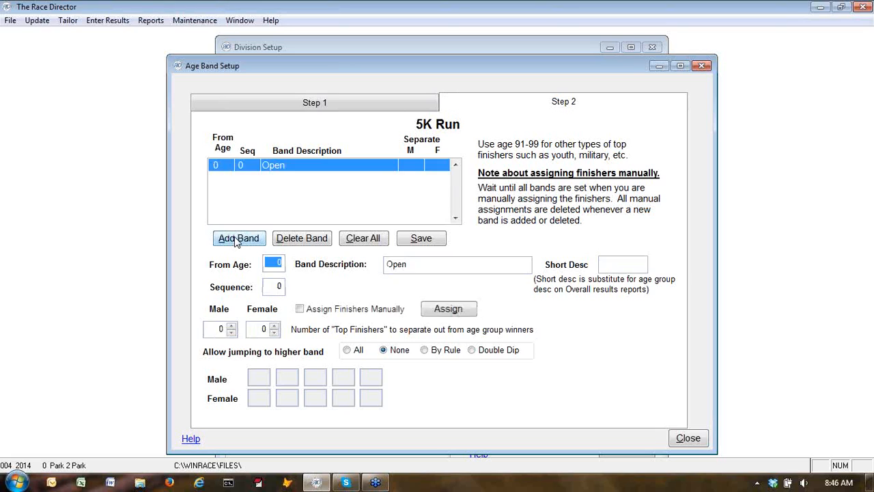
key(Tab)
key(Tab)
text(Open)
key(Tab)
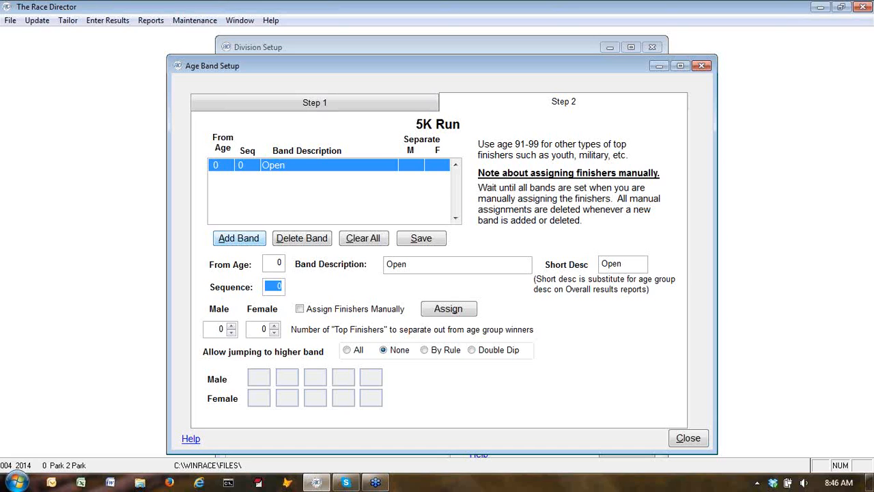
text(1)
key(Tab)
text(3)
key(Tab)
text(3)
Add a "Masters" band from age 40 with a short description, sequence 2, and 3 male and 3 female top finishers.
click(239, 239)
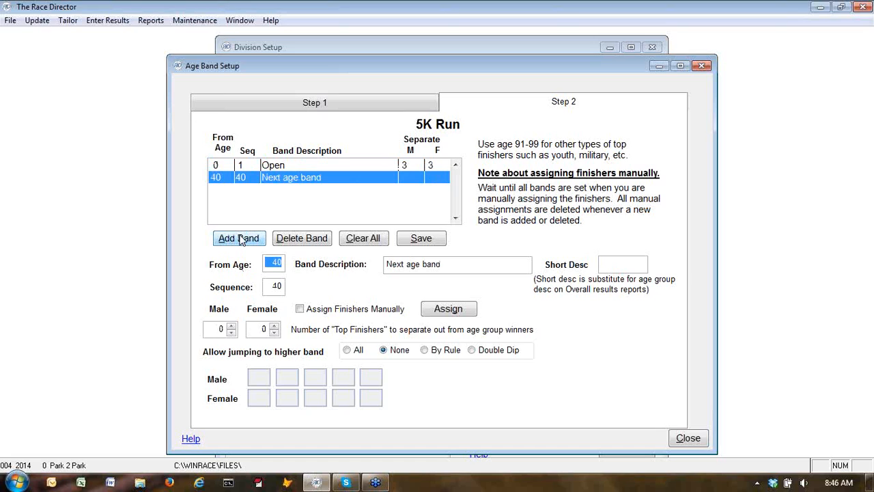
key(Tab)
text(M)
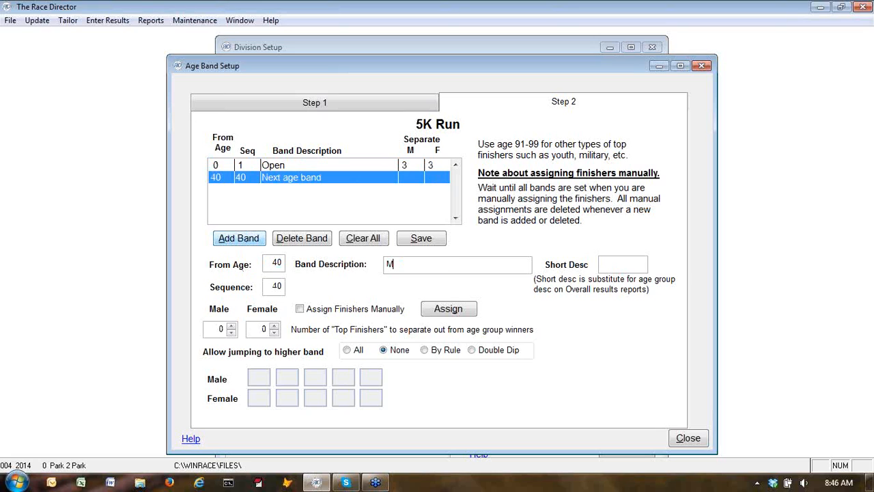
text(asters)
key(Tab)
text(ster)
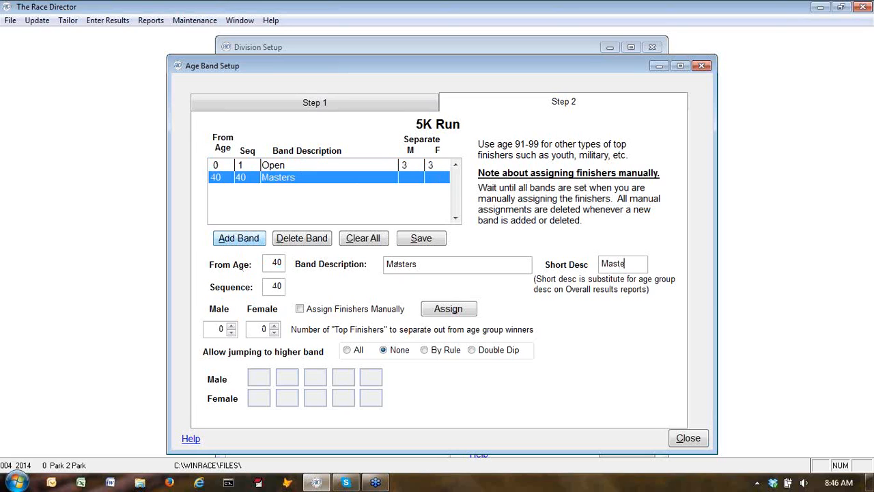
key(Tab)
text(2)
key(Tab)
text(3)
key(Tab)
text(3)
Add a band from age 91 with description and short description "Military", sequence 3, and 3 male and 3 female top finishers.
click(240, 241)
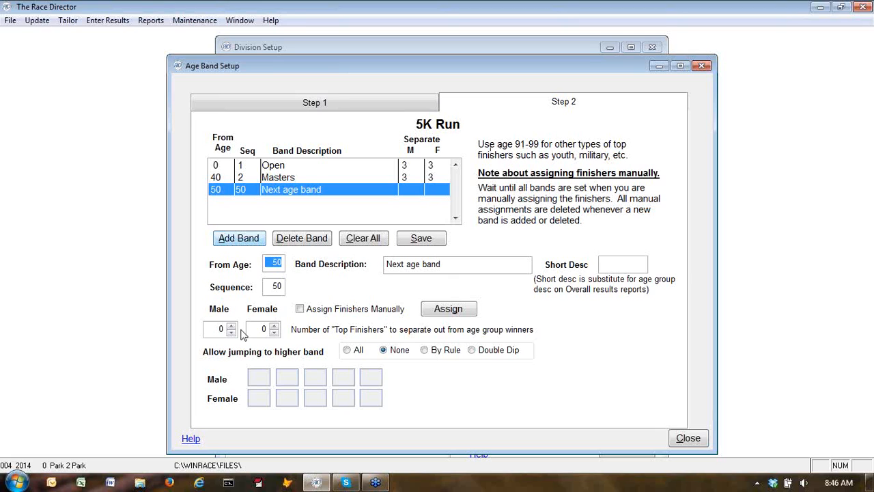
text(91)
key(Tab)
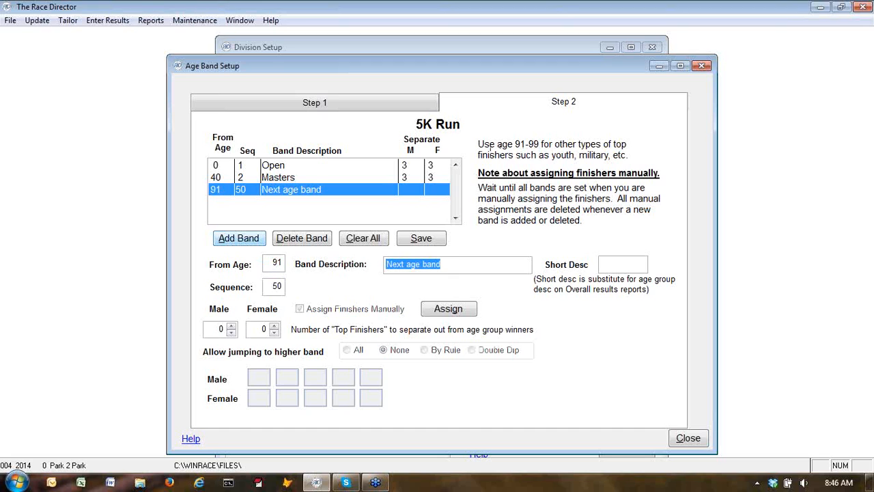
text(Military)
key(Tab)
text(Military)
key(Tab)
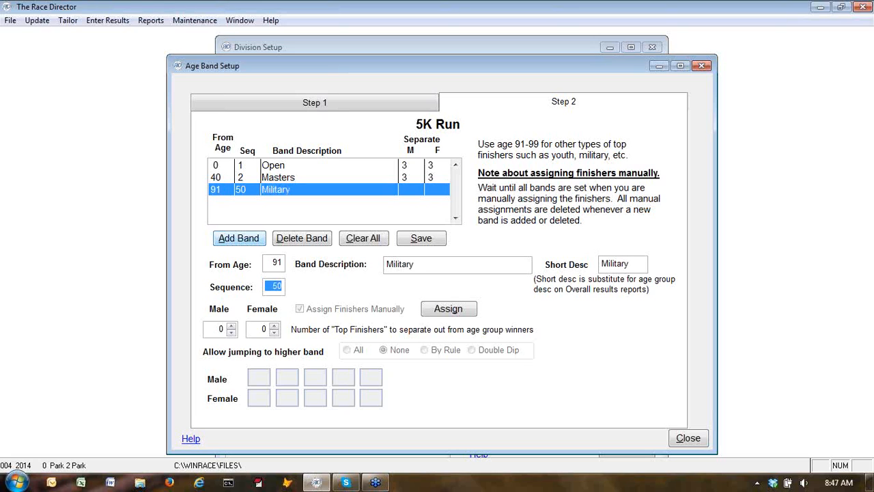
text(3)
key(Tab)
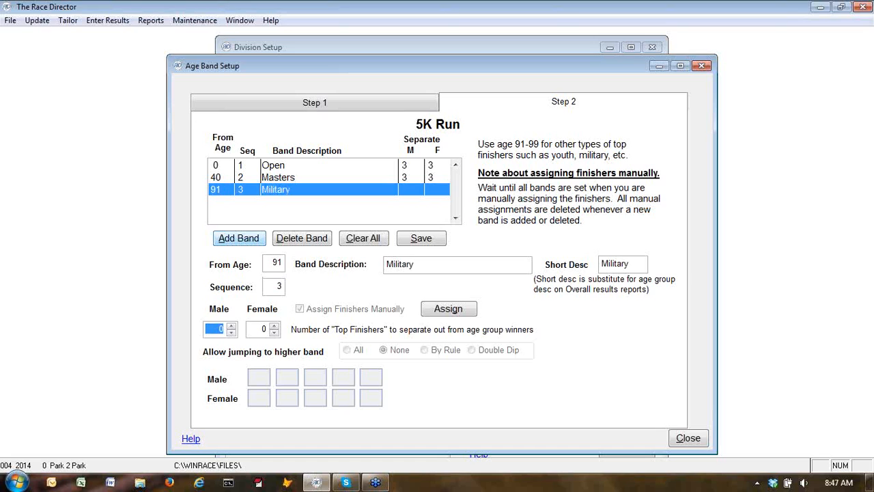
text(3)
key(Tab)
text(3)
View the Military band's qualifier setup without adding anyone, save the 5K Run age bands and close the age band setup.
click(448, 308)
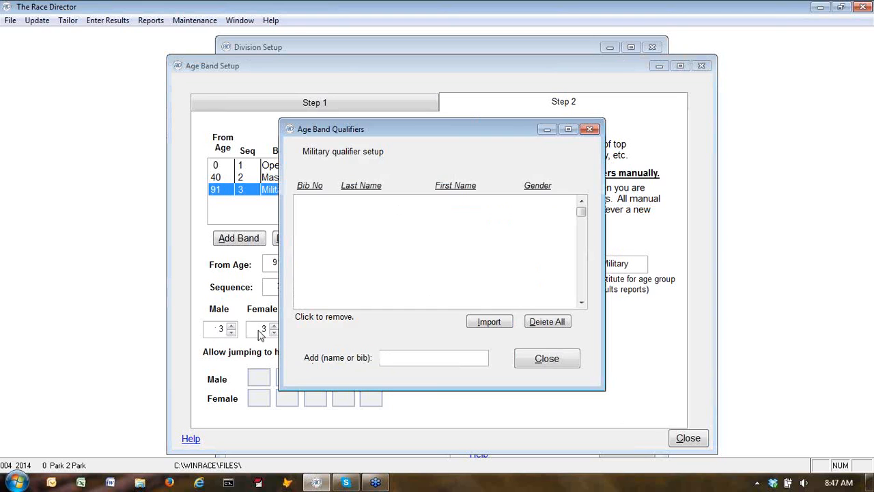
click(547, 359)
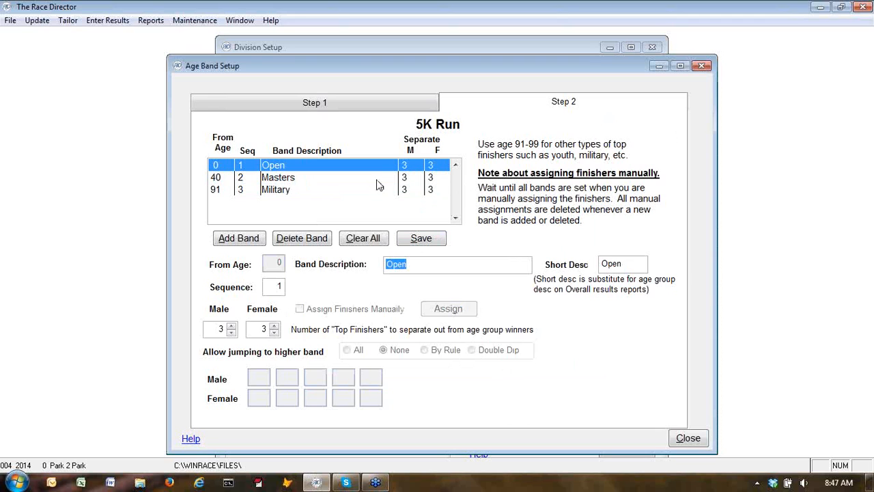
click(422, 239)
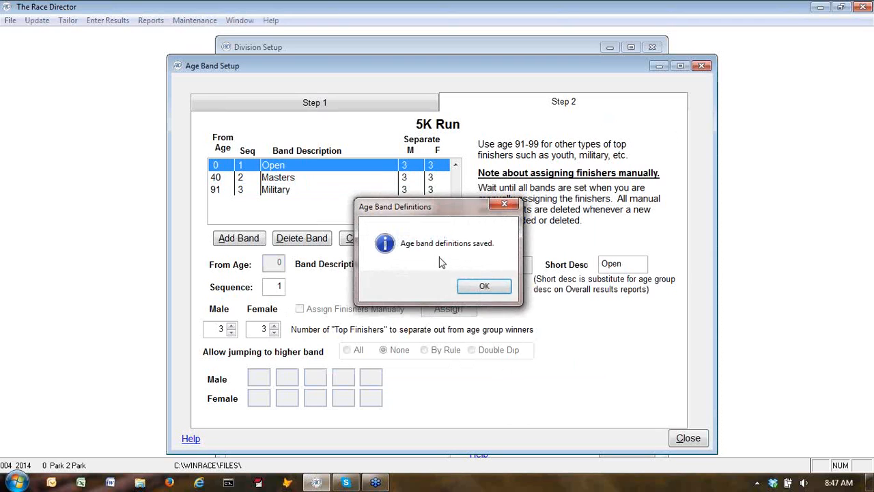
click(494, 287)
click(686, 436)
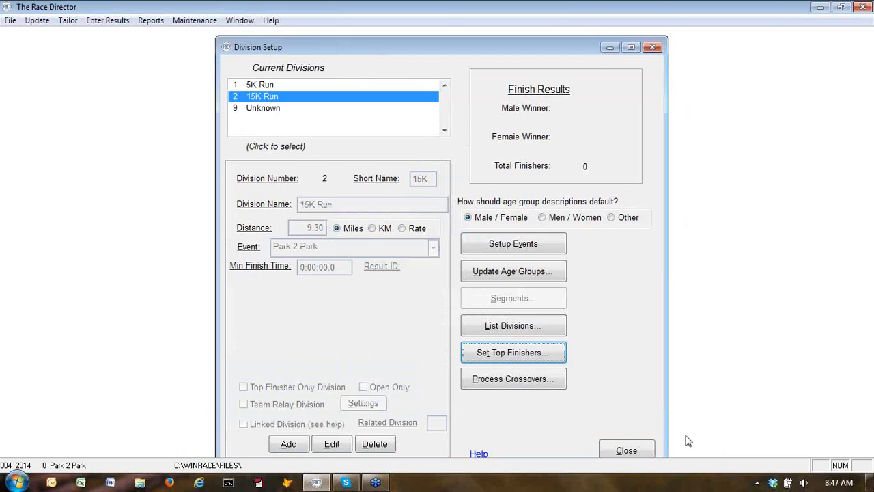